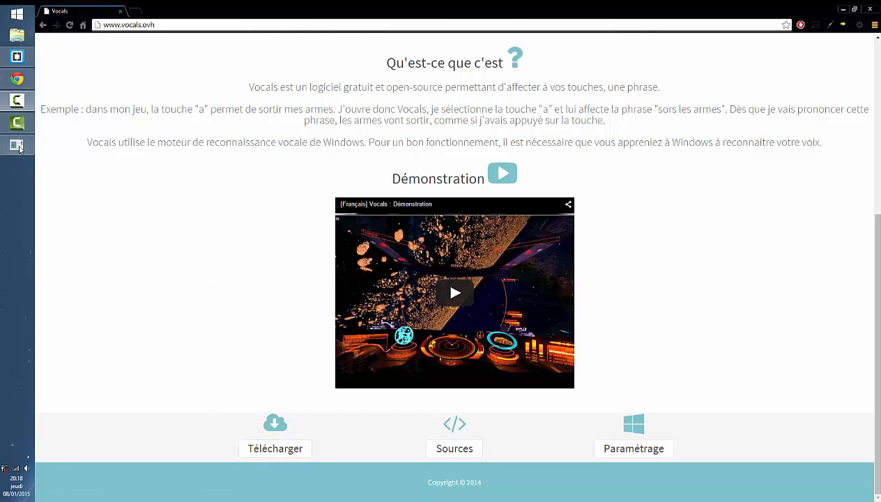
# Switch to Vocals and create a new profile named "tuto"
pyautogui.click(18, 146)
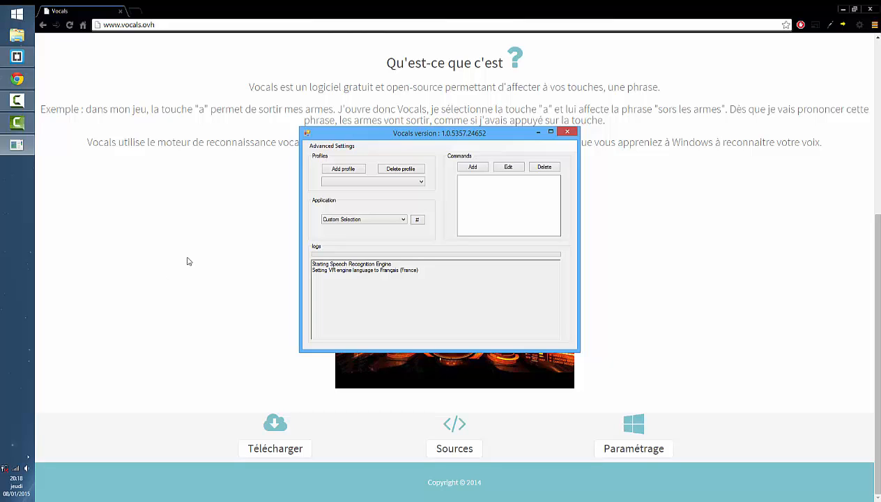
pyautogui.click(344, 169)
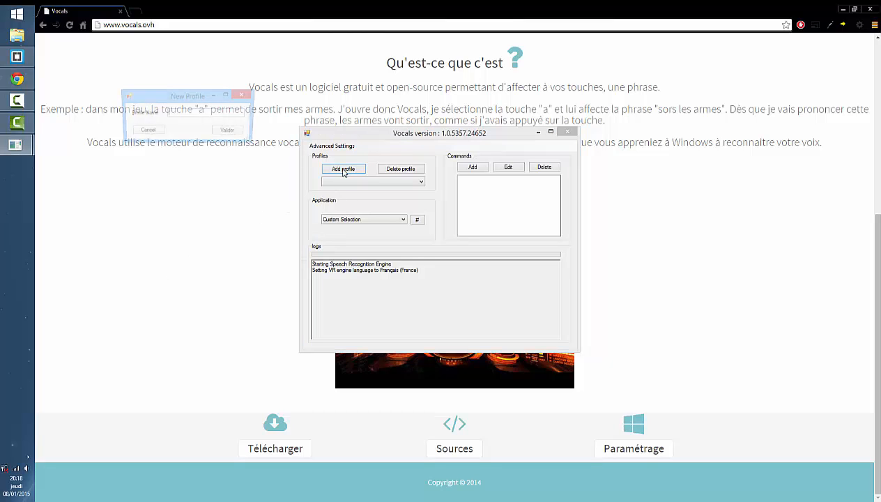
pyautogui.moveTo(187, 104); pyautogui.dragTo(366, 187)
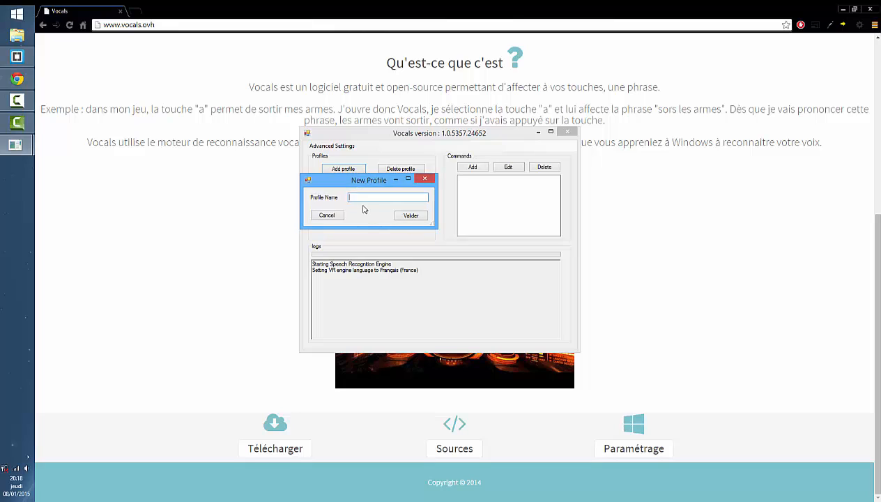
pyautogui.write('tuto')
pyautogui.click(413, 217)
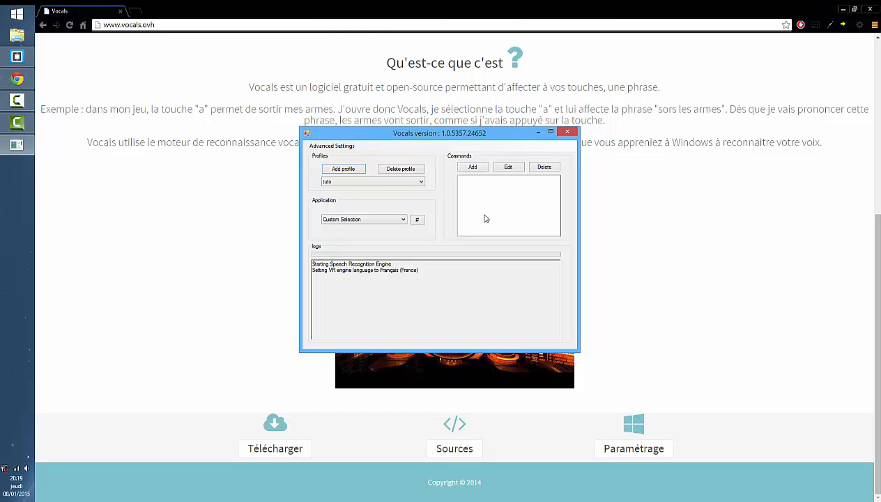
# Keep the tuto profile selected and set its target application to "Sans titre-1 (tuto) - Brackets"
pyautogui.click(402, 182)
pyautogui.click(353, 187)
pyautogui.click(353, 220)
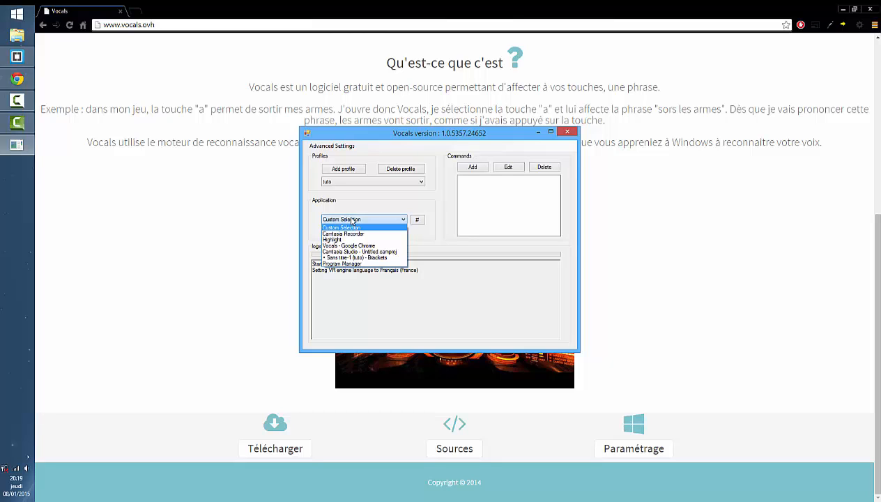
pyautogui.click(369, 258)
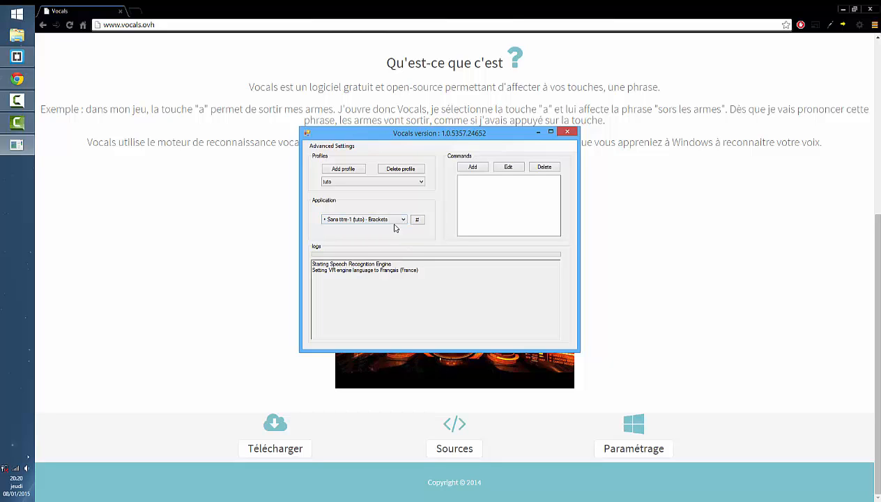
# Start a new voice command for the profile with the command text "écris a"
pyautogui.click(473, 167)
pyautogui.moveTo(252, 109); pyautogui.dragTo(417, 188)
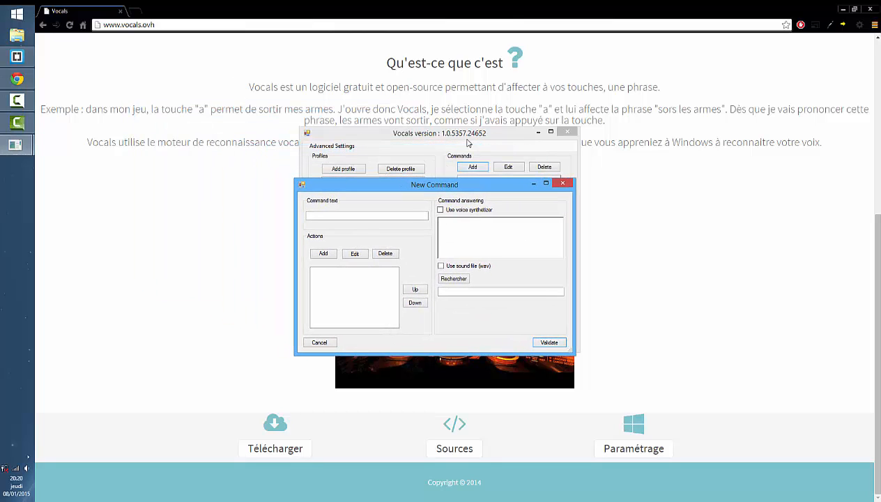
pyautogui.click(312, 218)
pyautogui.write('écris a')
# Add a Key press action for the A key to the new command
pyautogui.click(323, 253)
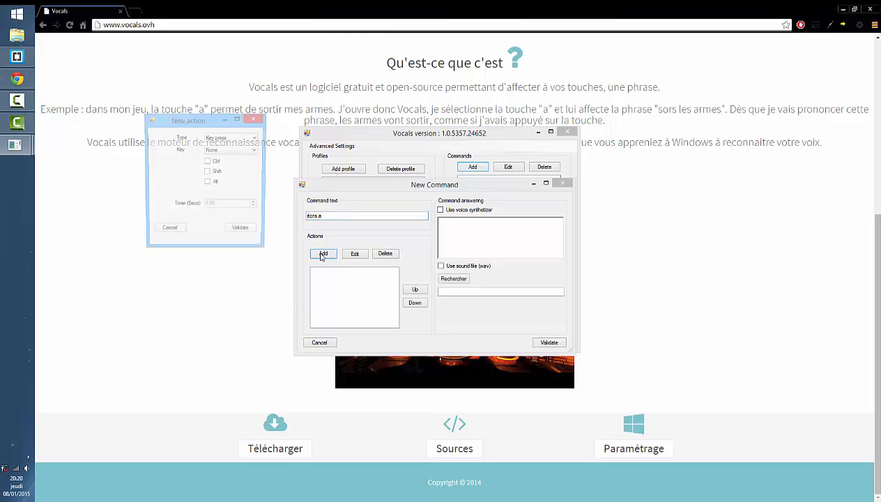
pyautogui.moveTo(207, 119); pyautogui.dragTo(338, 148)
pyautogui.click(351, 168)
pyautogui.click(350, 168)
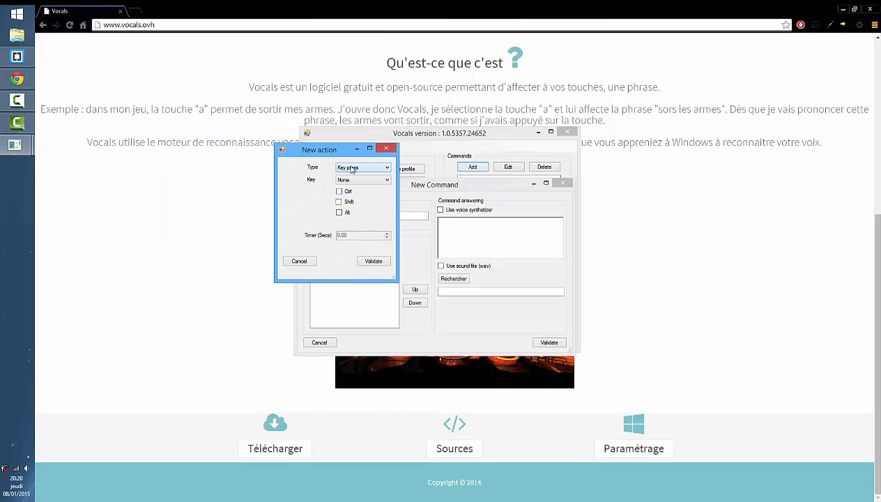
pyautogui.click(347, 181)
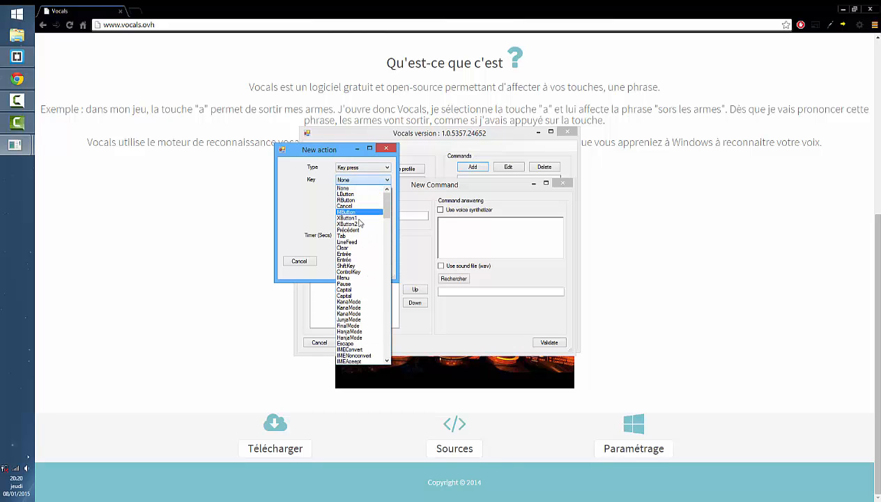
pyautogui.scroll(-6, 344, 296)
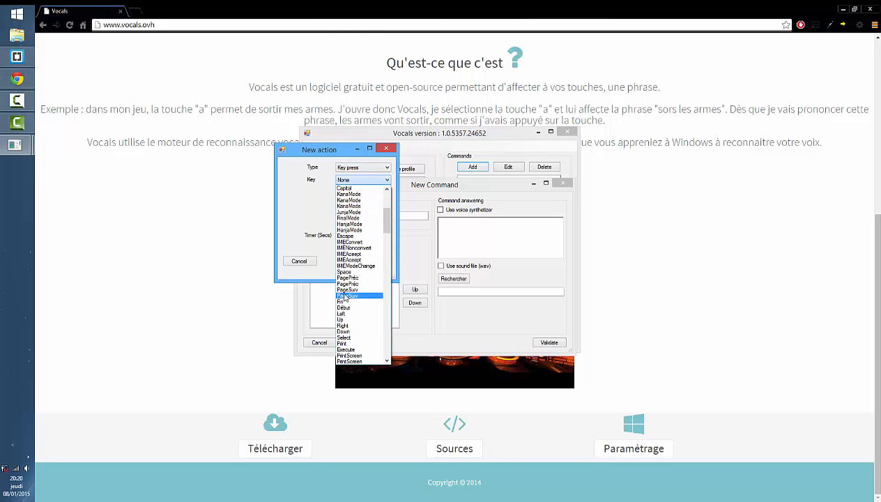
pyautogui.scroll(-7, 368, 328)
pyautogui.click(367, 327)
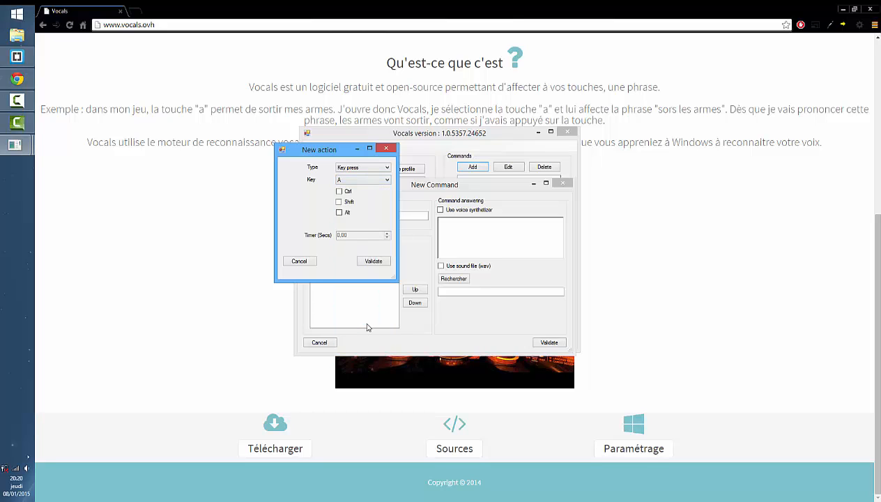
pyautogui.click(374, 261)
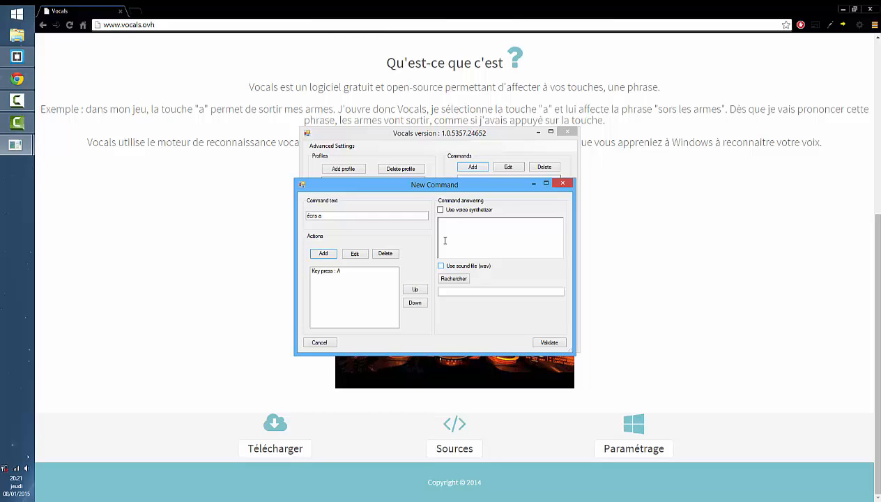
# Enable the voice synthesizer answer "J'ai bien écris a" for the command and save the command
pyautogui.click(441, 211)
pyautogui.write("J'ai bien écris a")
pyautogui.click(548, 343)
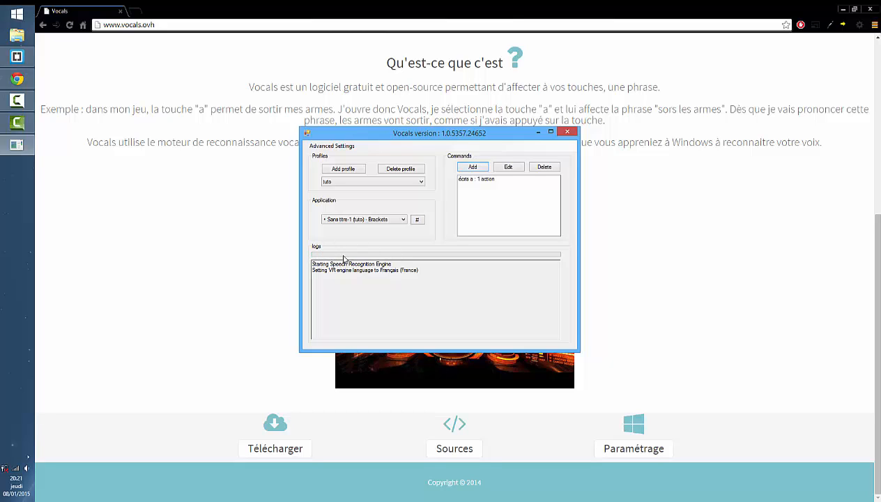
# Review the advanced options for the listening key, synthesized answer and recognition threshold
pyautogui.click(344, 147)
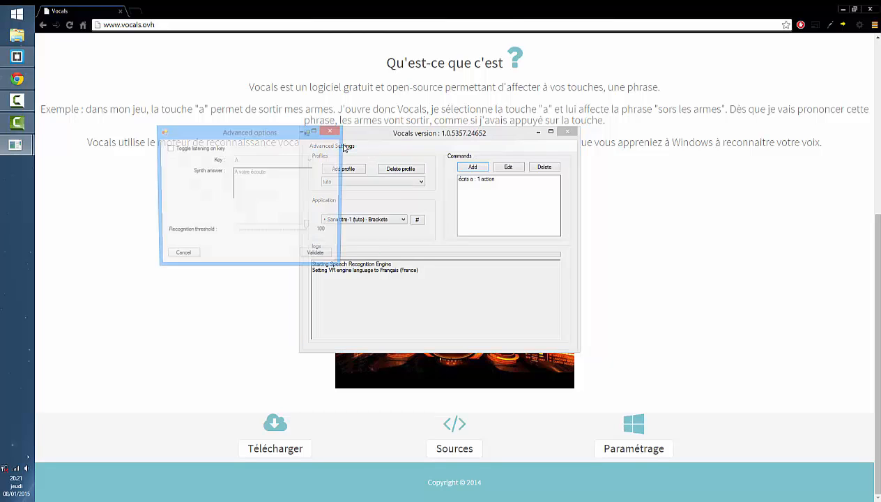
pyautogui.moveTo(282, 137); pyautogui.dragTo(428, 220)
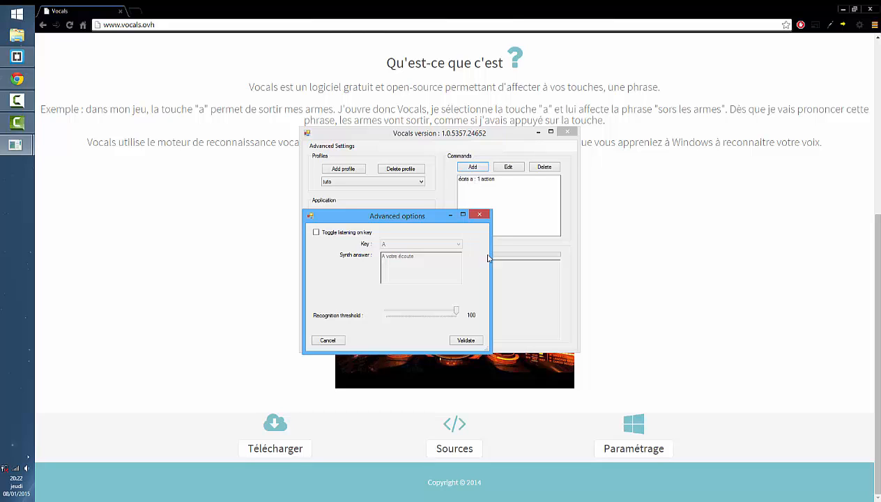
pyautogui.click(421, 314)
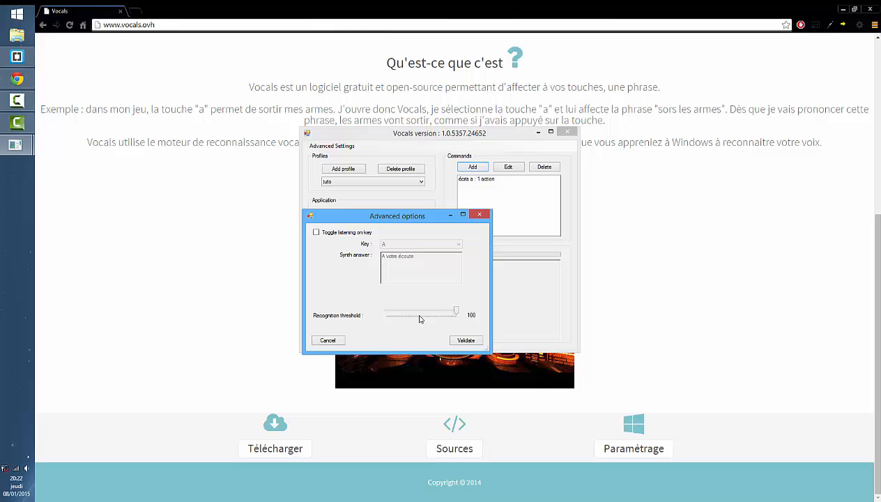
pyautogui.click(465, 340)
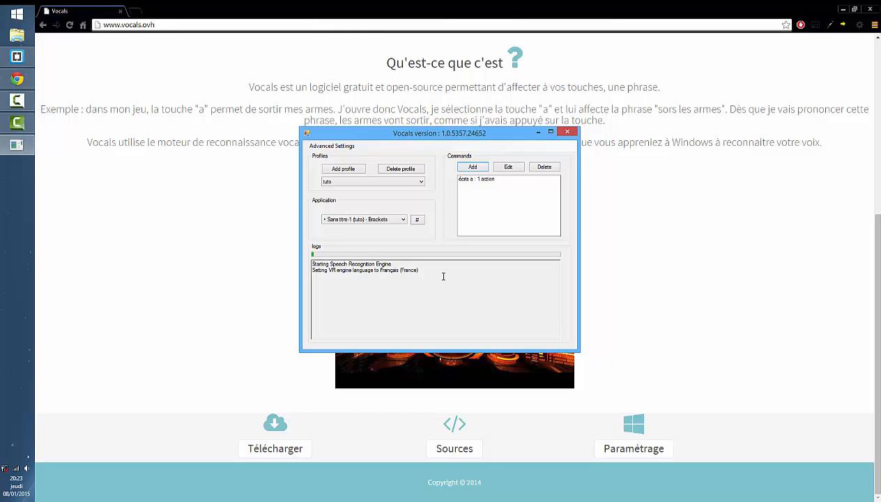
# Switch to Brackets and test the voice command twice so that "aa" is entered in the untitled document
pyautogui.click(17, 64)
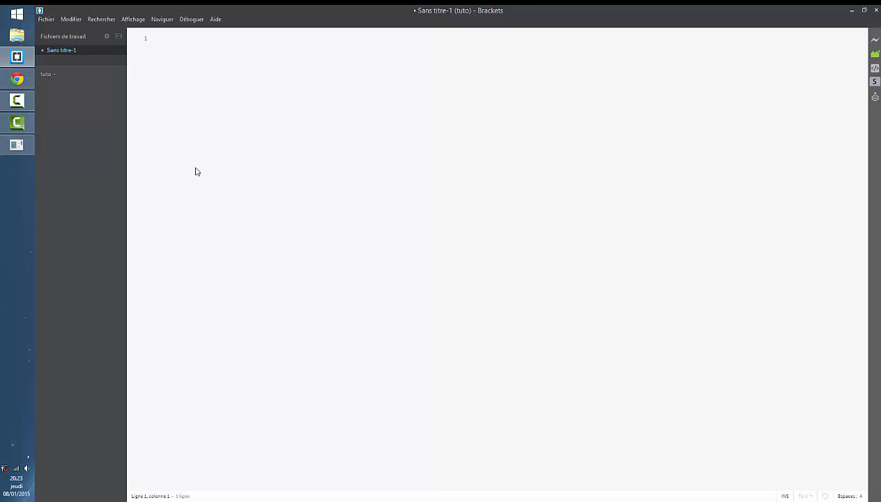
pyautogui.write('a')
pyautogui.write('a')
# Lower the recognition threshold in the Vocals advanced options and retest the command in Brackets until the line reads "aaaa"
pyautogui.click(20, 142)
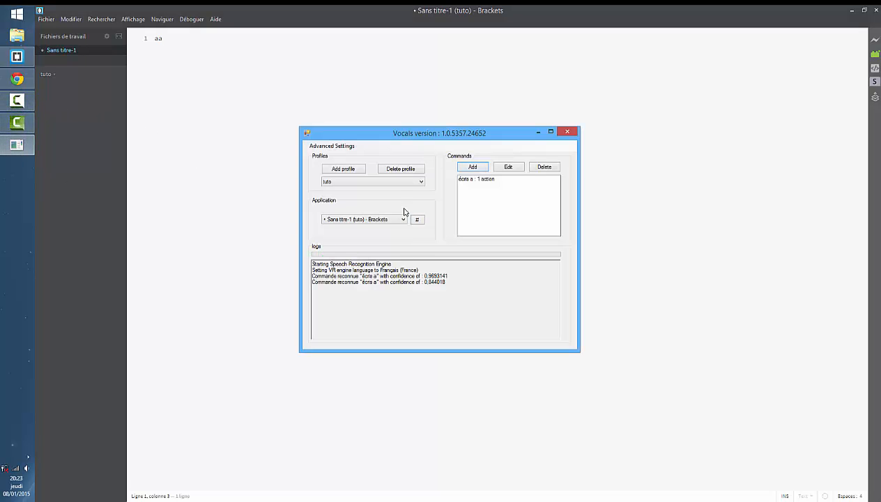
pyautogui.click(332, 146)
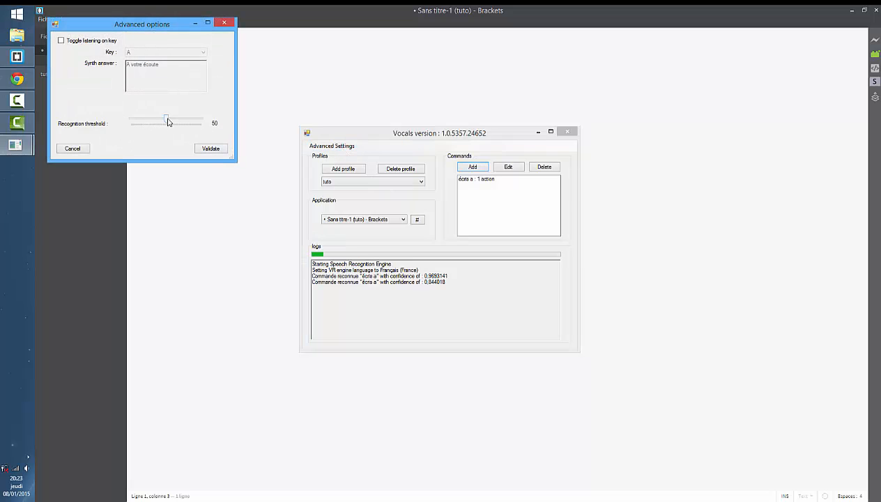
pyautogui.moveTo(168, 122); pyautogui.dragTo(147, 122)
pyautogui.click(206, 149)
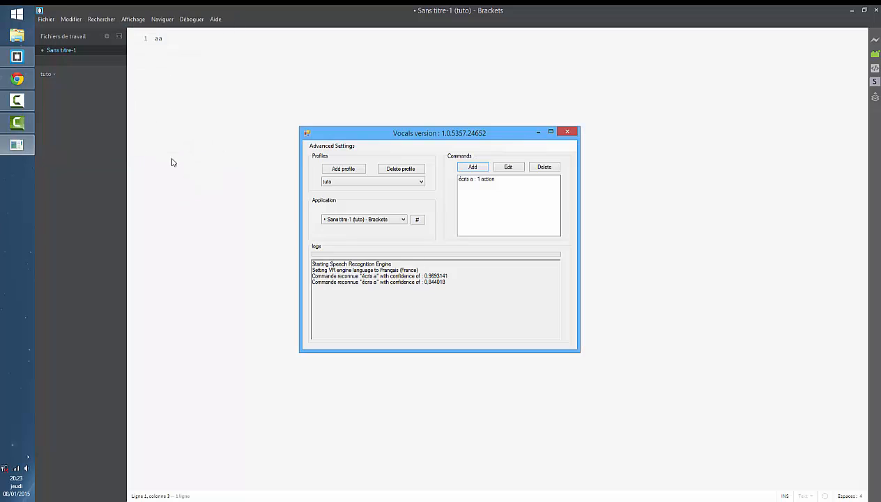
pyautogui.click(217, 192)
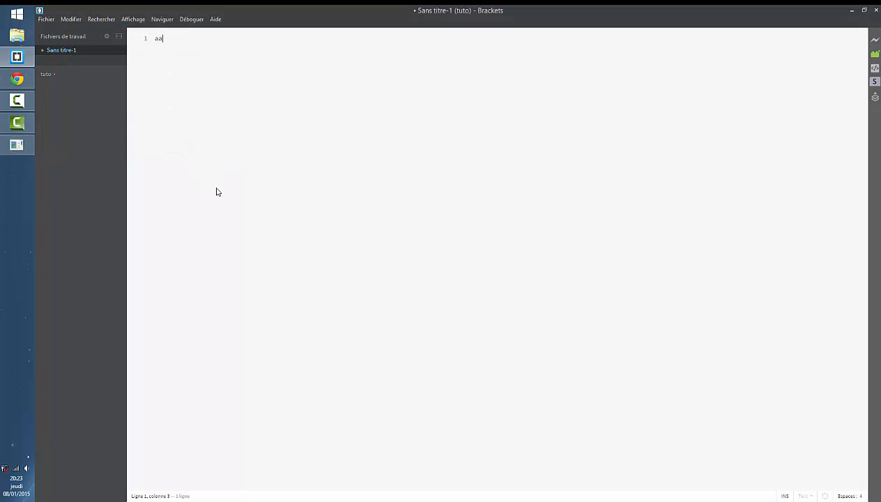
pyautogui.write('aaaa')
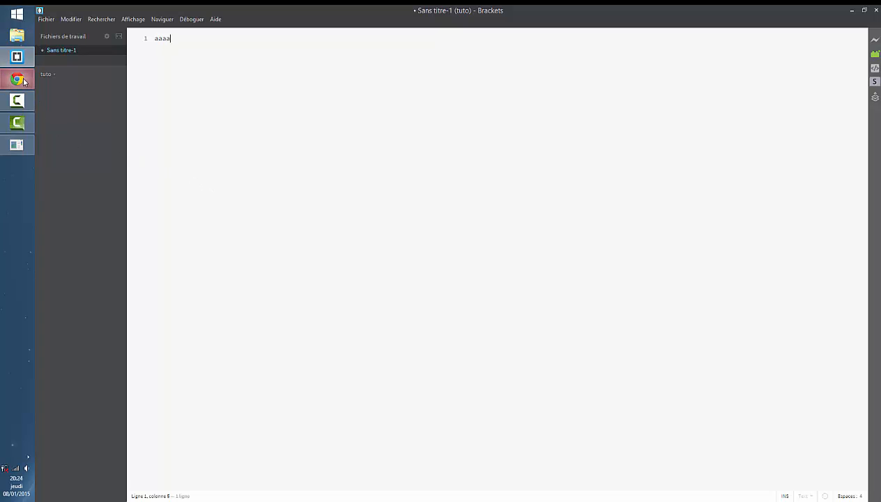
# Set the recognition threshold to 100 in the Vocals advanced options and recheck the saved setting
pyautogui.click(17, 144)
pyautogui.click(340, 148)
pyautogui.moveTo(158, 142); pyautogui.dragTo(249, 144)
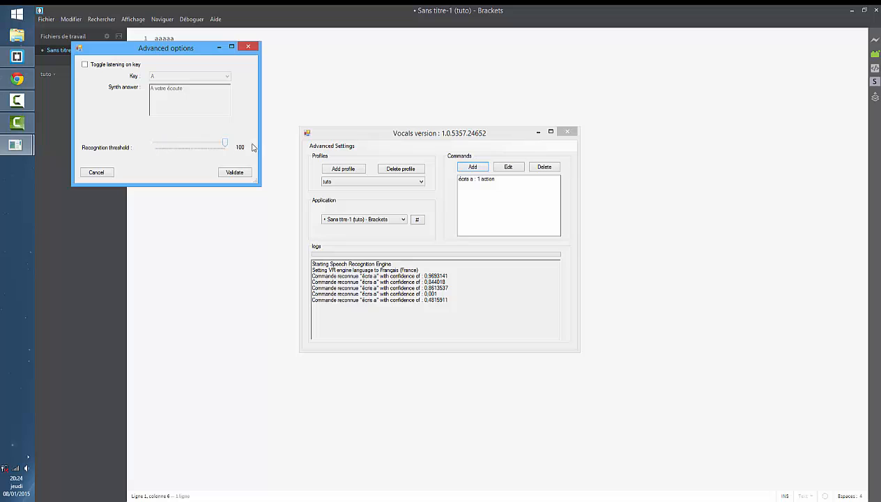
pyautogui.click(231, 168)
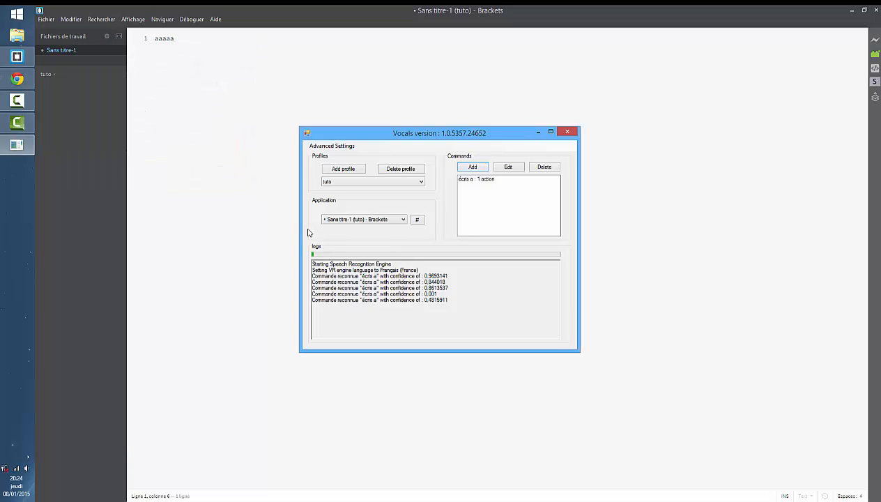
pyautogui.click(338, 148)
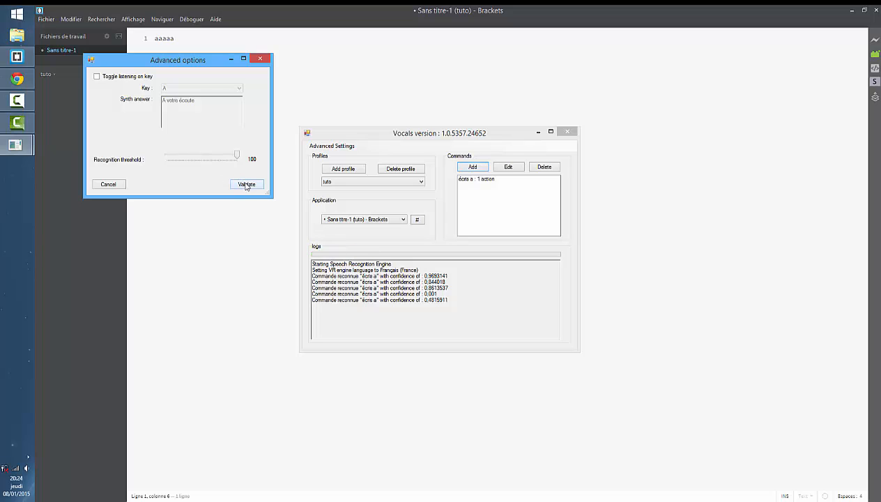
pyautogui.click(246, 185)
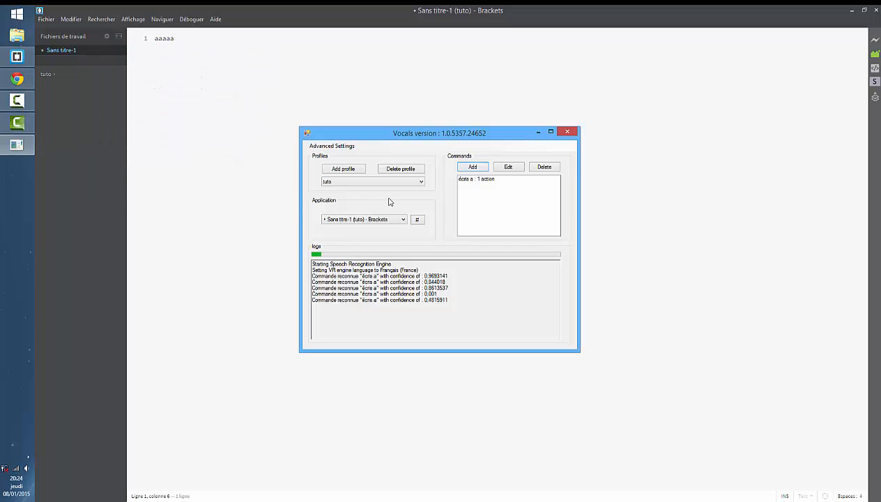